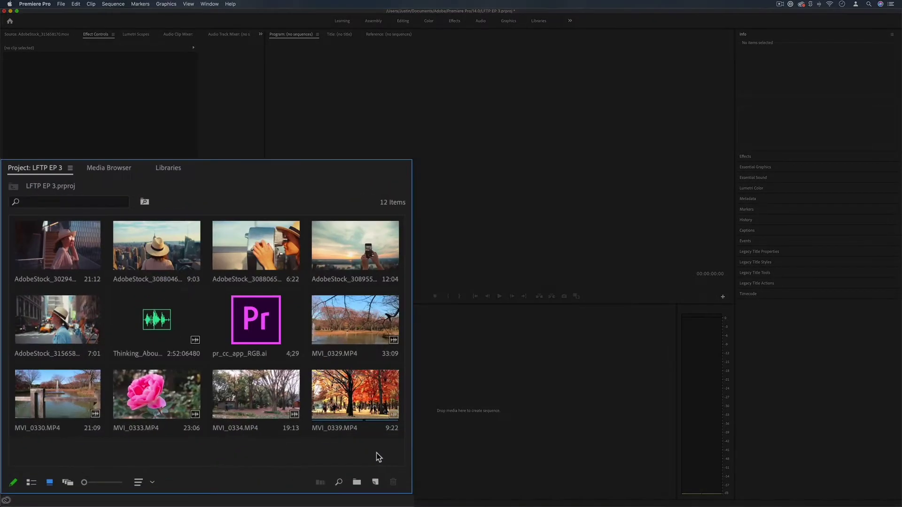
# - Select all twelve clips, deselect them, reselect them, then select just the third clip
pyautogui.moveTo(218, 475); pyautogui.dragTo(7, 340)
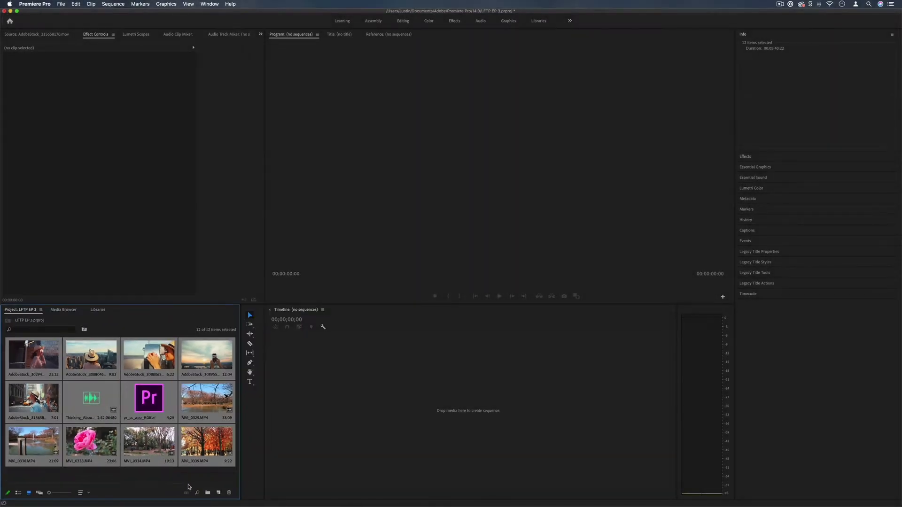
pyautogui.click(211, 482)
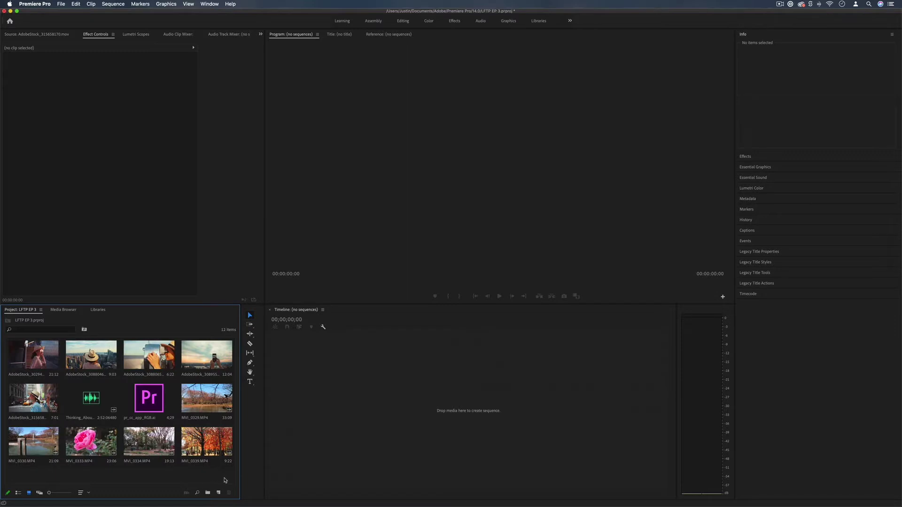
pyautogui.moveTo(227, 481); pyautogui.dragTo(6, 337)
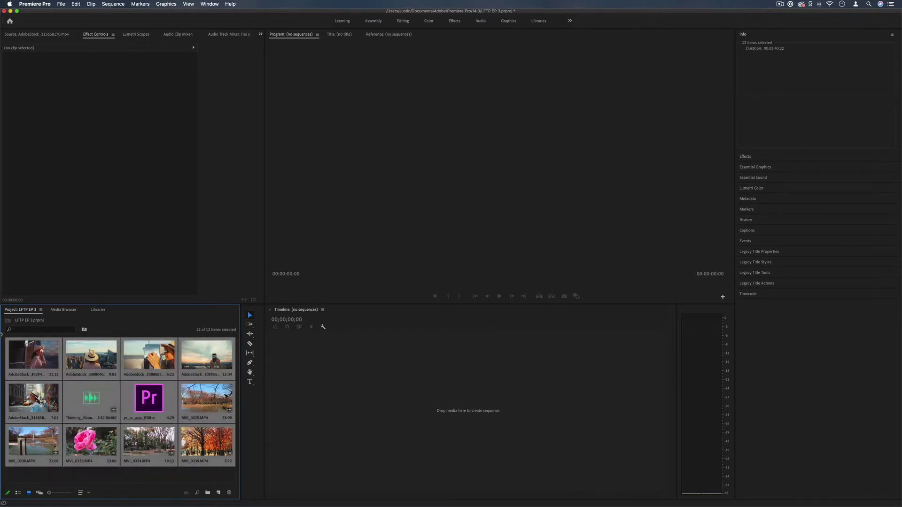
pyautogui.click(103, 474)
pyautogui.click(90, 374)
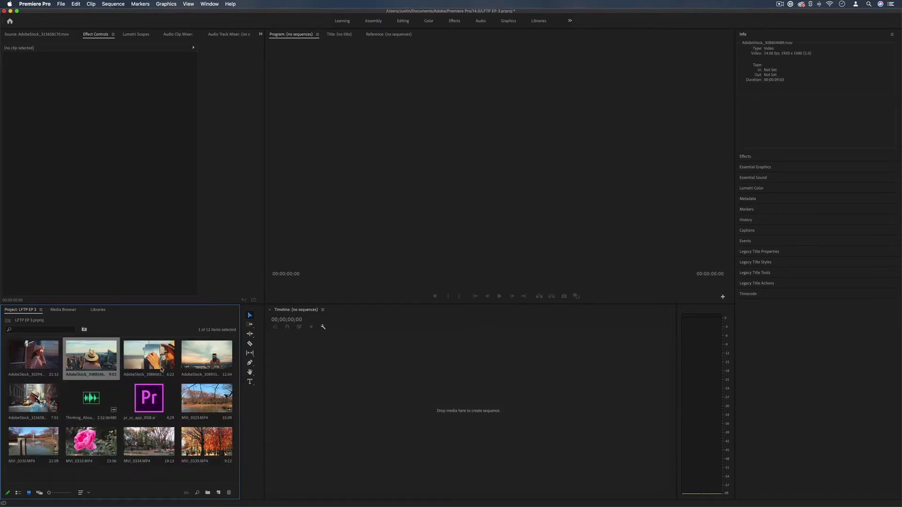
pyautogui.click(159, 374)
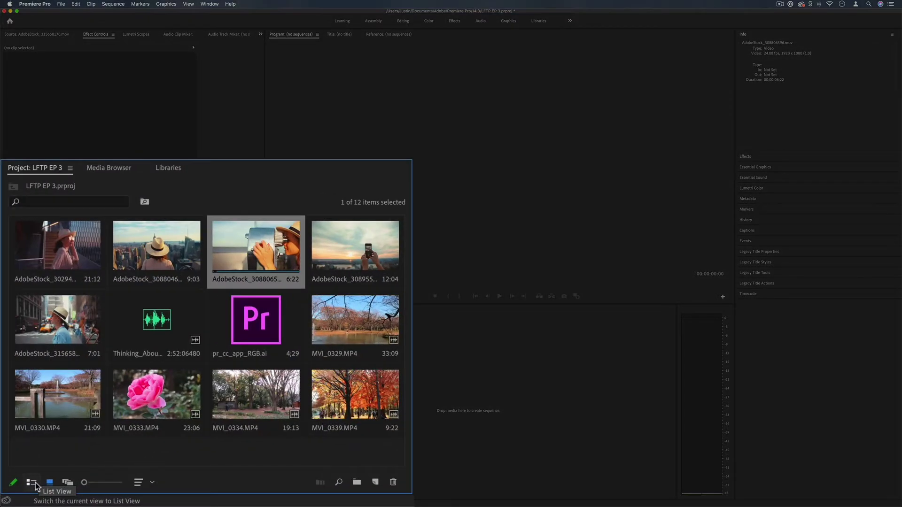
# - Switch the bin to List View and inspect the stock clips, music track and MVI_0334 details
pyautogui.click(31, 483)
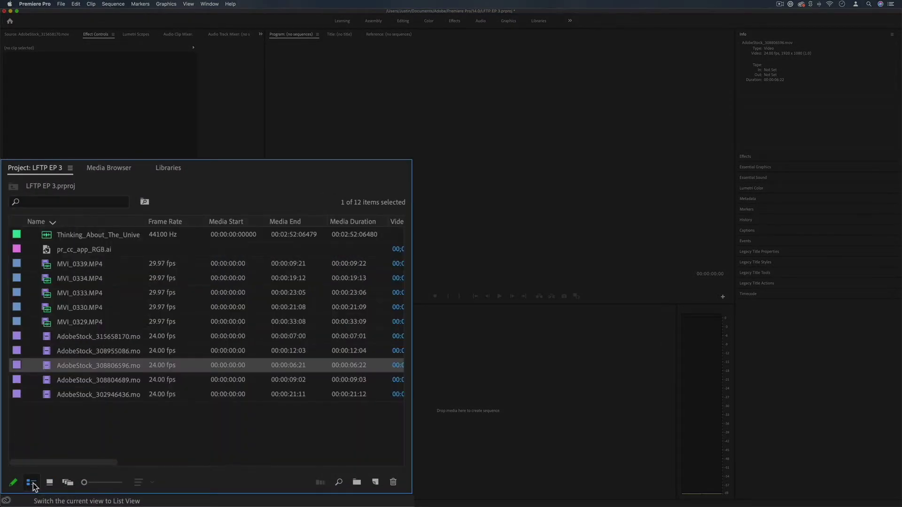
pyautogui.click(99, 390)
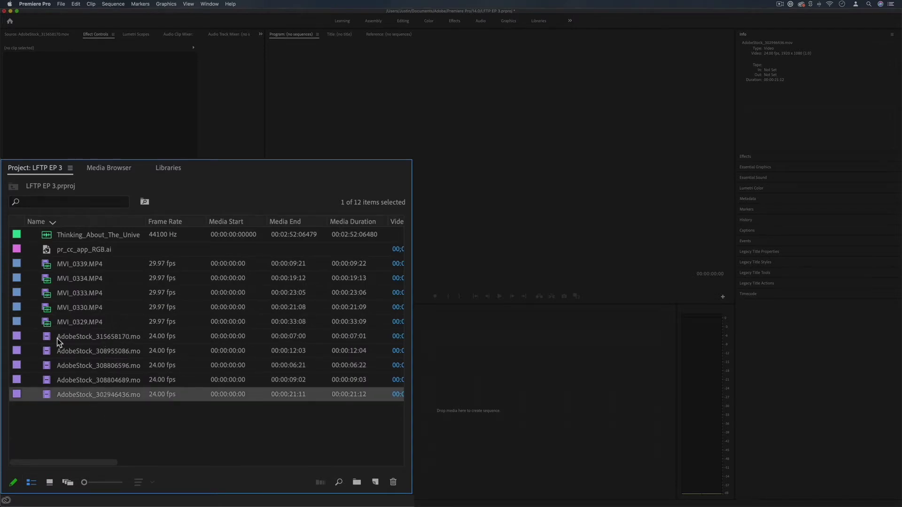
pyautogui.click(48, 236)
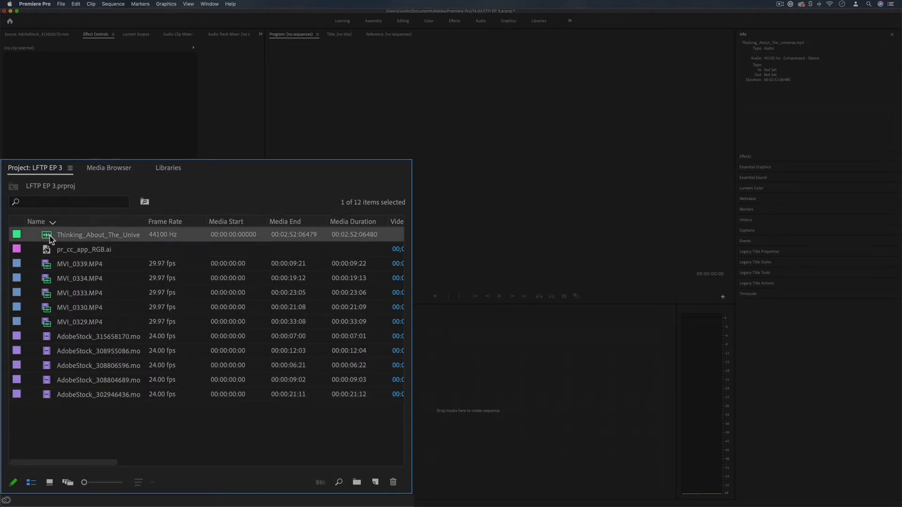
pyautogui.click(75, 278)
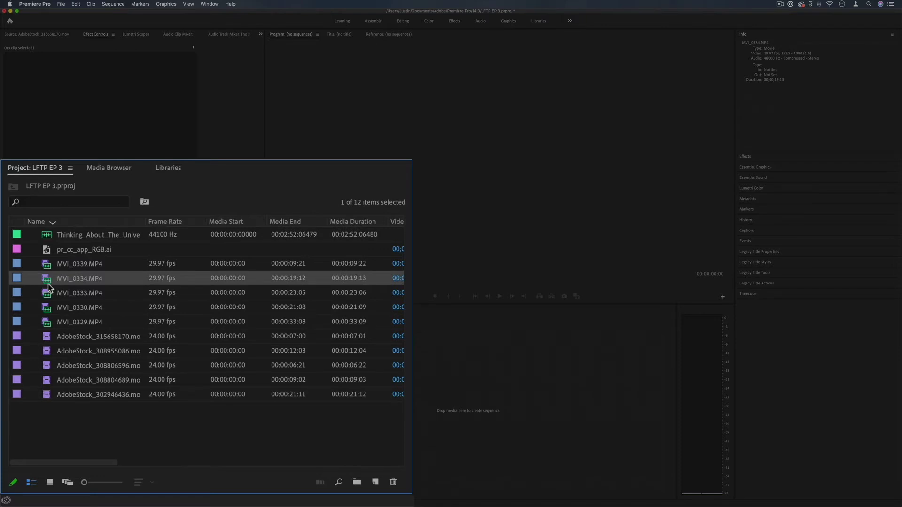
pyautogui.click(78, 339)
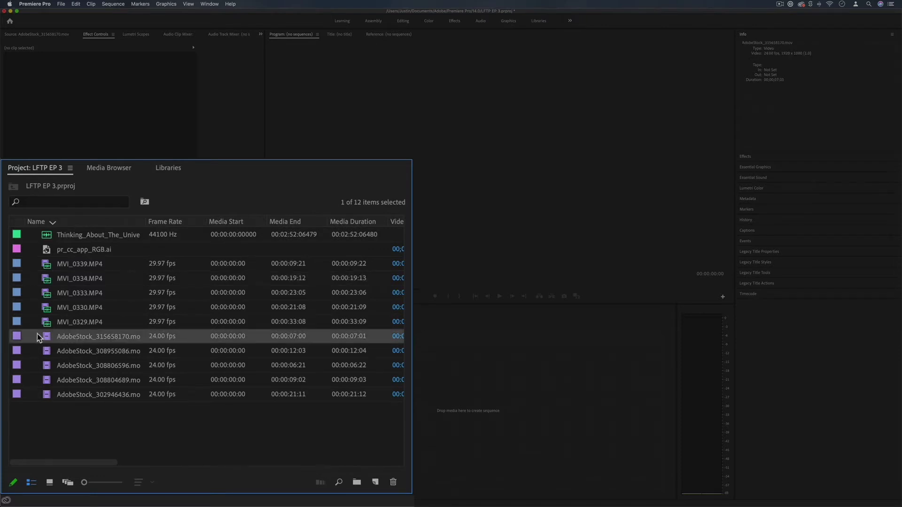
# - Switch the bin to Icon View, then Freeform View, and maximize the Project panel
pyautogui.click(50, 483)
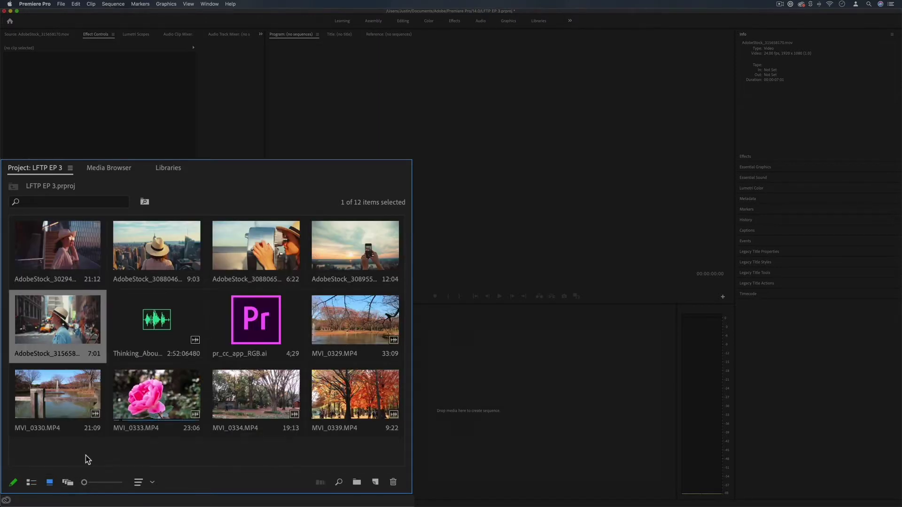
pyautogui.click(68, 484)
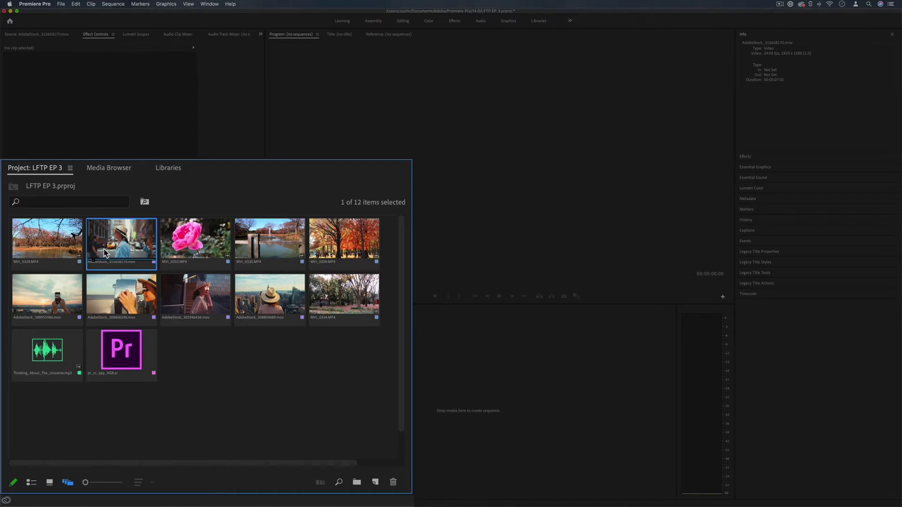
pyautogui.press('`')
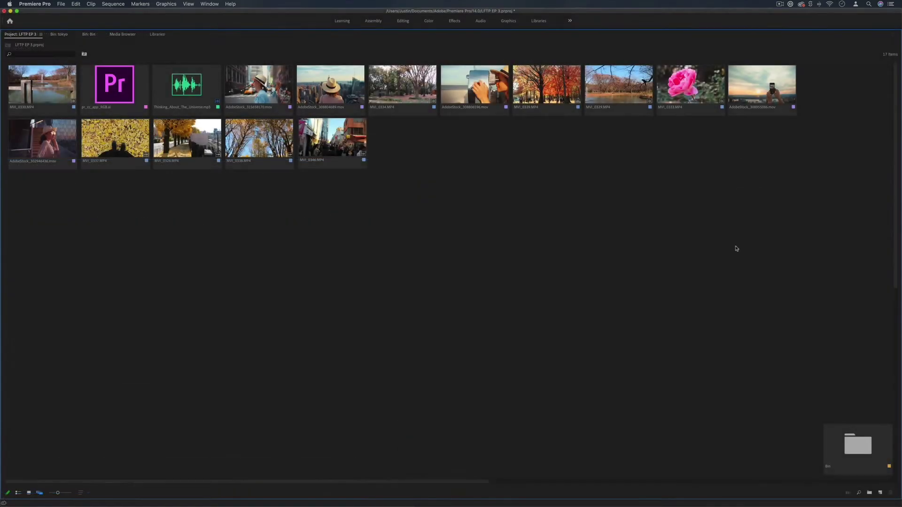
pyautogui.moveTo(813, 274)
pyautogui.mouseDown()
pyautogui.moveTo(183, 62)
pyautogui.moveTo(53, 70)
pyautogui.mouseUp()
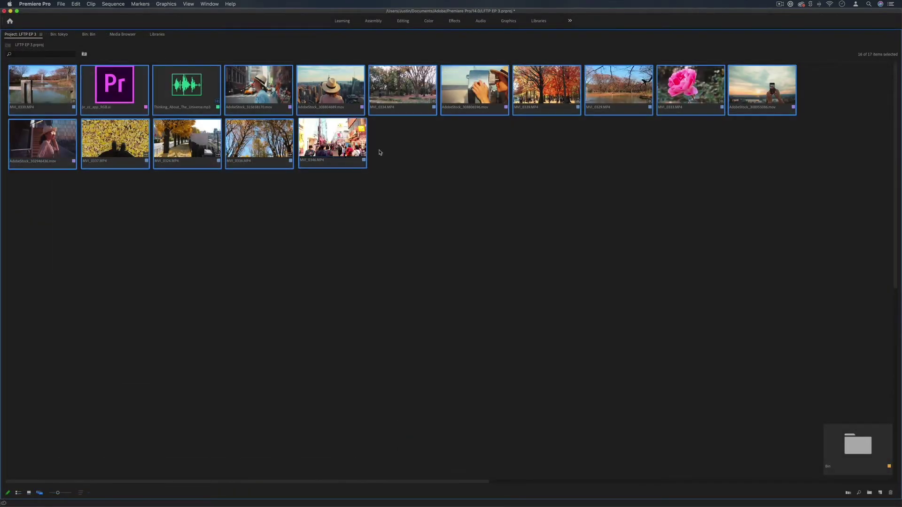
pyautogui.click(288, 345)
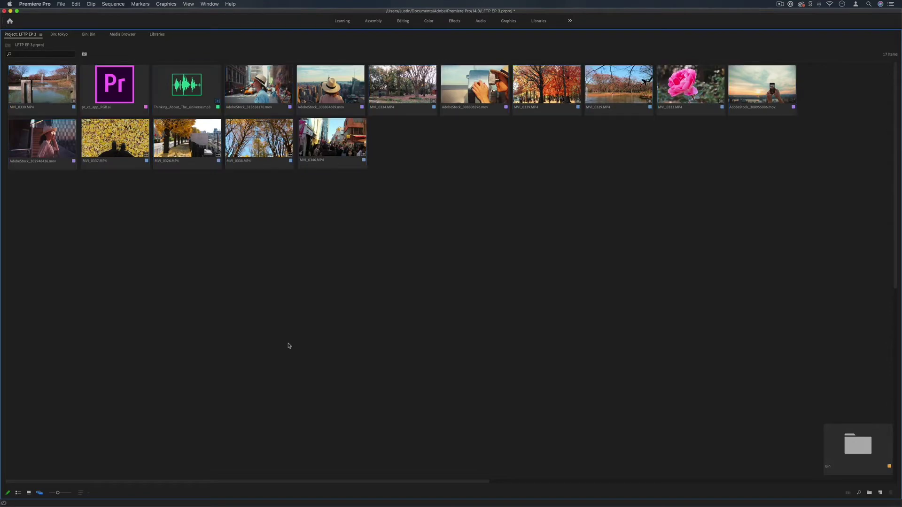
pyautogui.moveTo(57, 494); pyautogui.dragTo(76, 493)
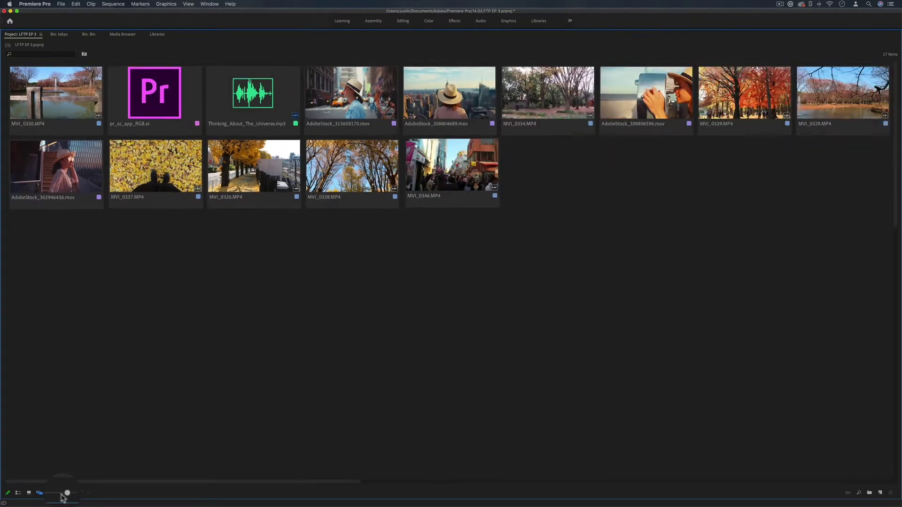
pyautogui.moveTo(76, 494); pyautogui.dragTo(59, 494)
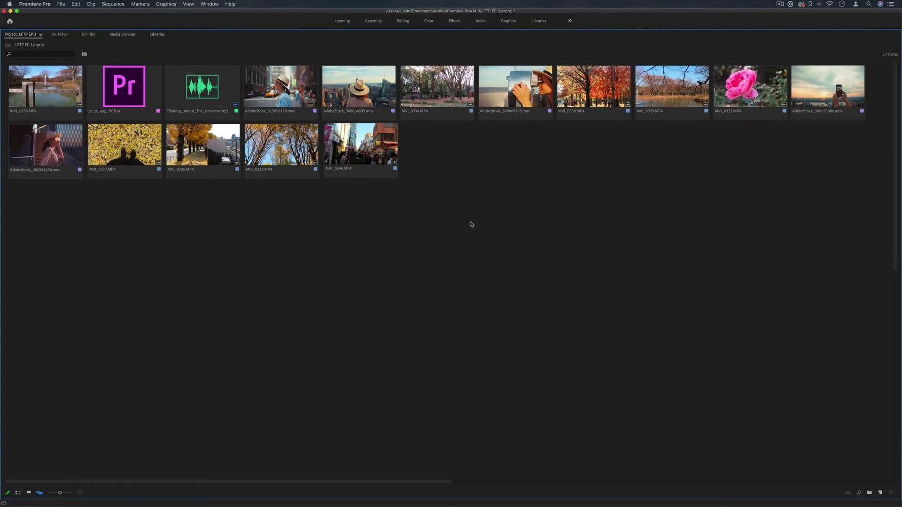
pyautogui.moveTo(359, 140); pyautogui.dragTo(485, 187)
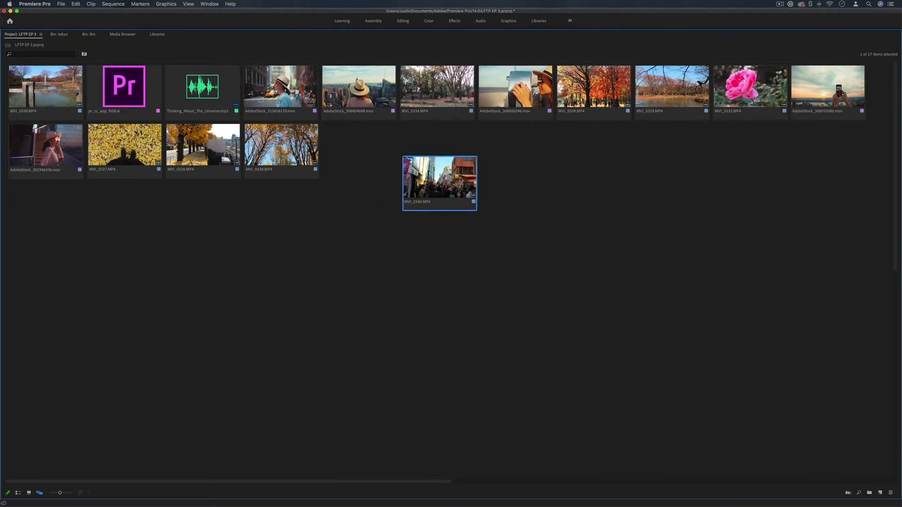
pyautogui.hotkey('ctrl', 'z')
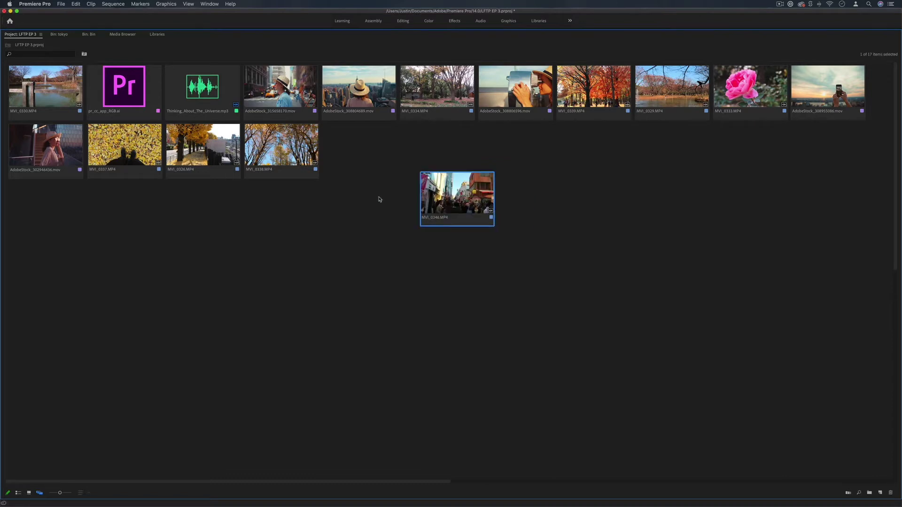
pyautogui.click(354, 251)
# - Move the AdobeStock clips, including the binoculars clip, to the lower-left area
pyautogui.moveTo(46, 146); pyautogui.dragTo(45, 251)
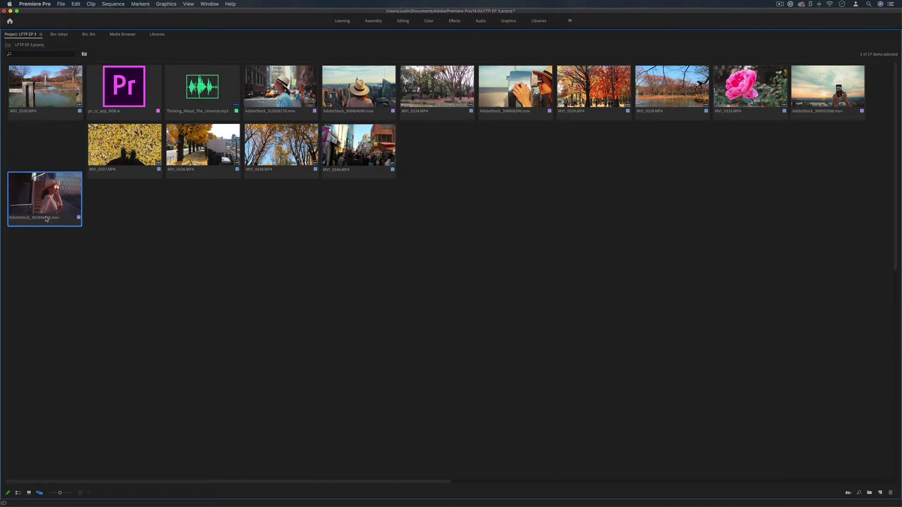
pyautogui.click(388, 83)
pyautogui.keyDown('shift'); pyautogui.click(300, 81); pyautogui.keyUp('shift')
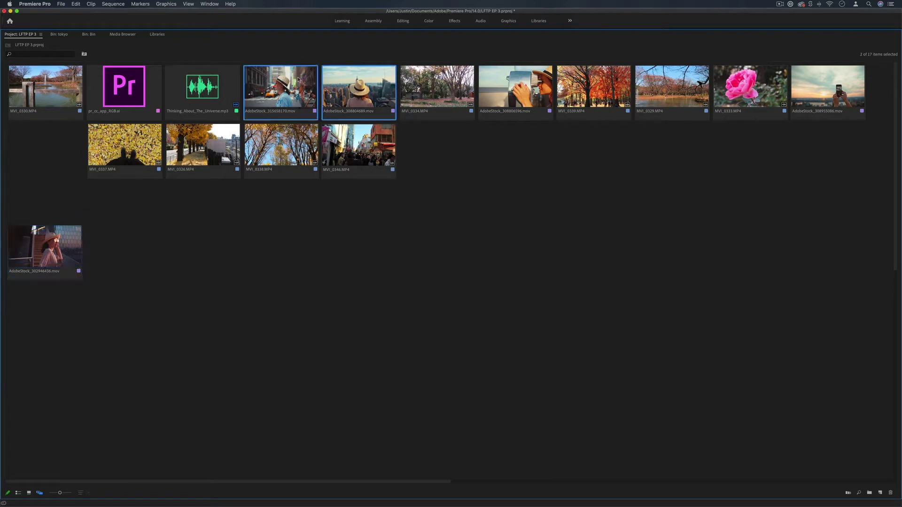
pyautogui.moveTo(300, 81); pyautogui.dragTo(126, 273)
pyautogui.moveTo(516, 85); pyautogui.dragTo(272, 237)
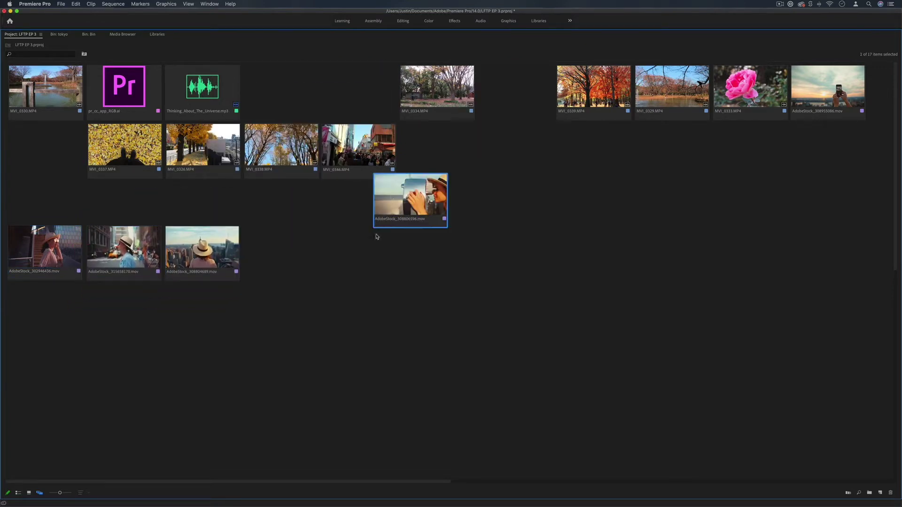
# - Line up the MVI clips in a row on the right and move the logo and audio left
pyautogui.moveTo(125, 148); pyautogui.dragTo(569, 218)
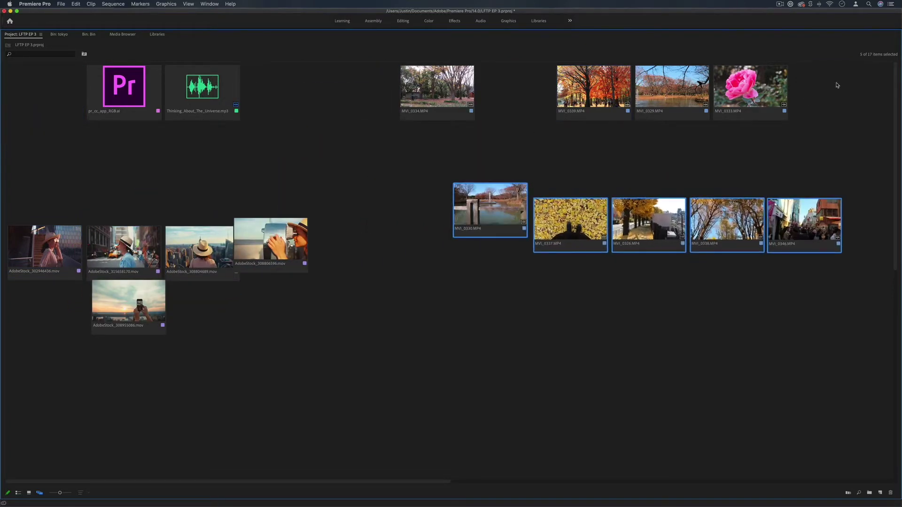
pyautogui.moveTo(839, 83)
pyautogui.mouseDown()
pyautogui.moveTo(459, 97)
pyautogui.moveTo(530, 146)
pyautogui.mouseUp()
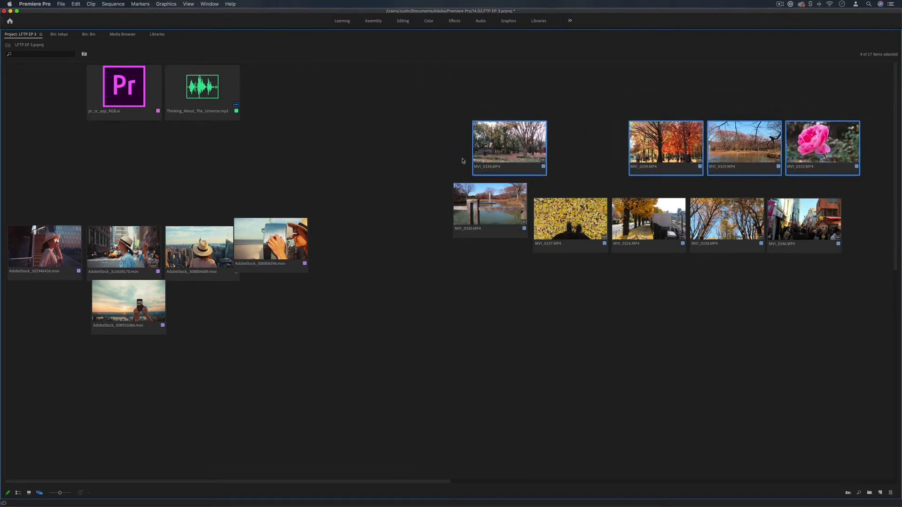
pyautogui.click(293, 138)
pyautogui.moveTo(292, 138); pyautogui.dragTo(147, 94)
pyautogui.moveTo(202, 88); pyautogui.dragTo(130, 90)
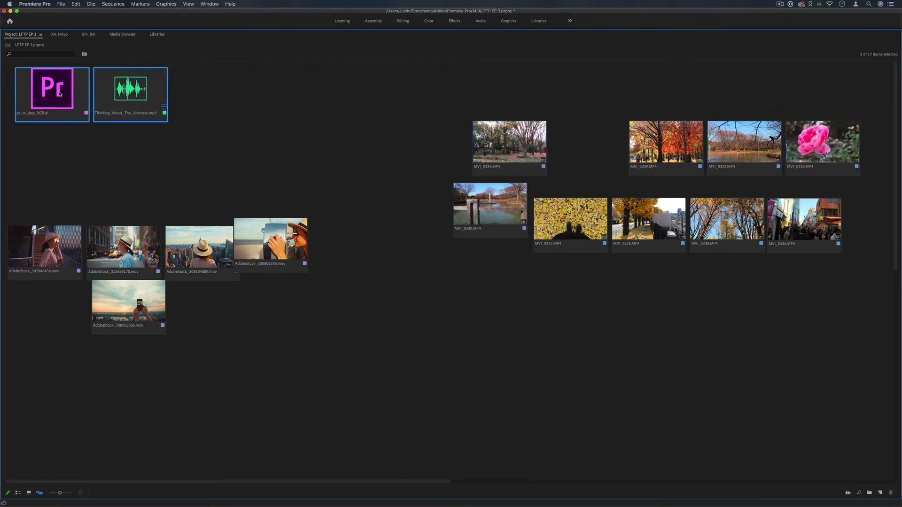
# - Place the binoculars clip beside the sunset clip, select the stock clips, and restore the workspace
pyautogui.moveTo(273, 268); pyautogui.dragTo(201, 329)
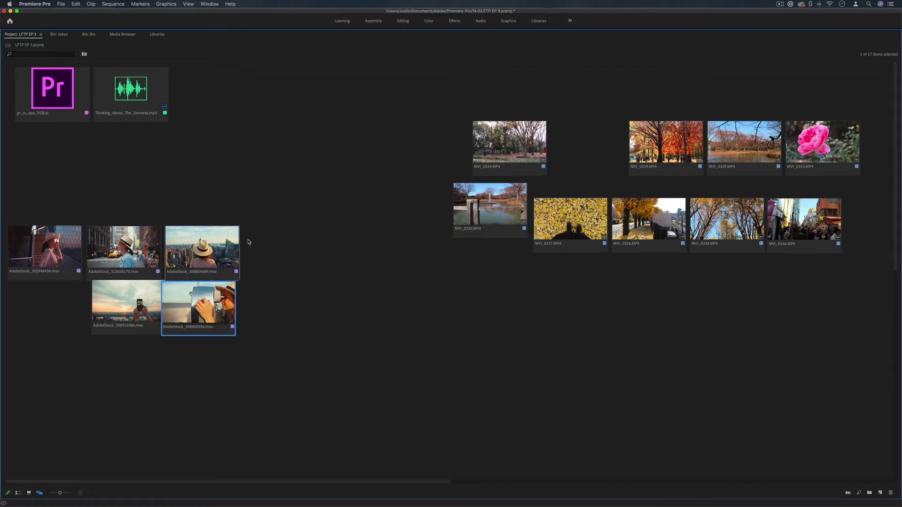
pyautogui.click(279, 192)
pyautogui.moveTo(280, 188); pyautogui.dragTo(2, 364)
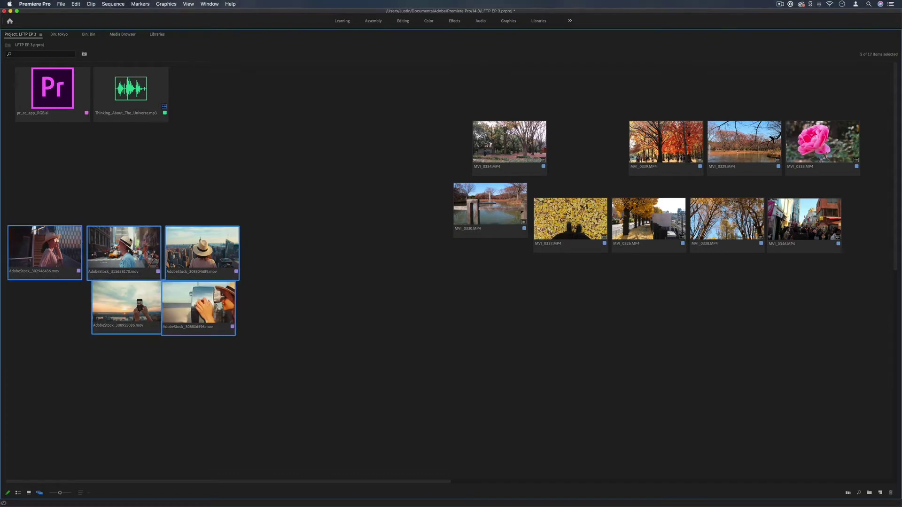
pyautogui.press('`')
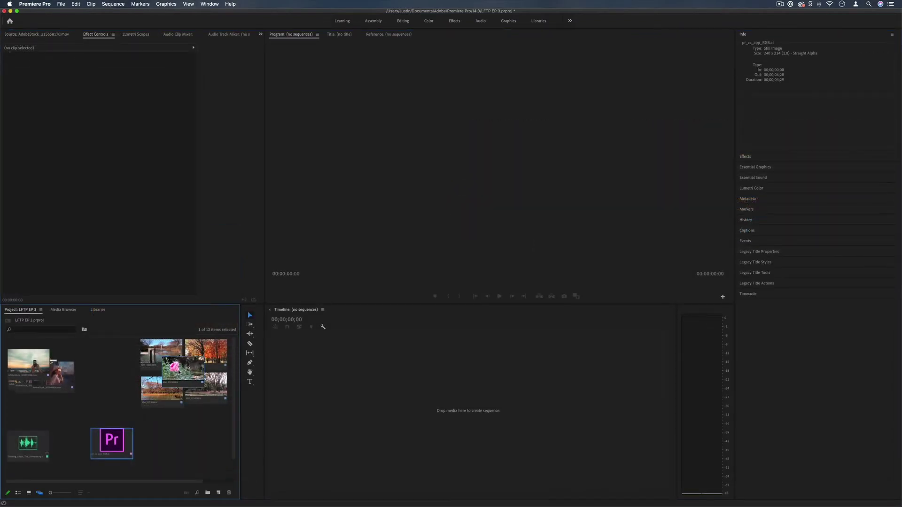
# - Create the MVI_0333 sequence from the rose clip and append an autumn clip after it
pyautogui.moveTo(180, 368)
pyautogui.mouseDown()
pyautogui.moveTo(356, 374)
pyautogui.moveTo(389, 392)
pyautogui.mouseUp()
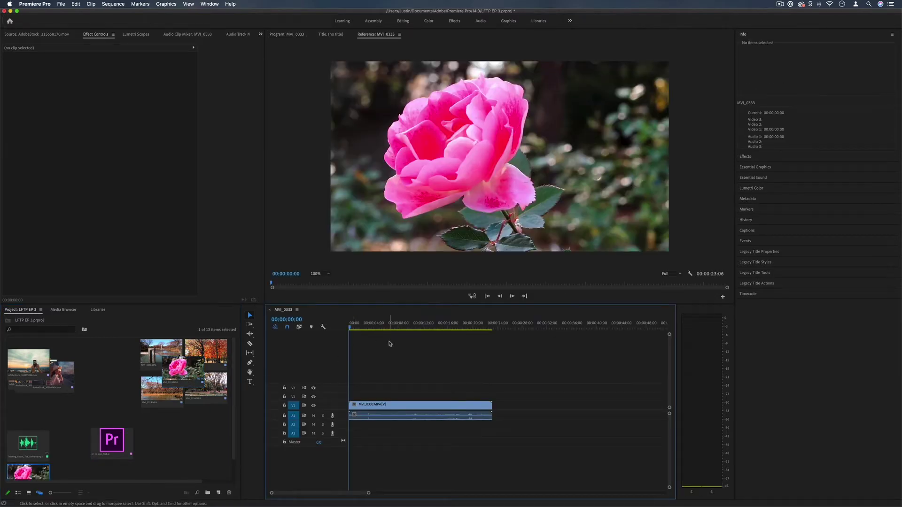
pyautogui.scroll(-1, 71, 423)
pyautogui.moveTo(98, 466); pyautogui.dragTo(5, 442)
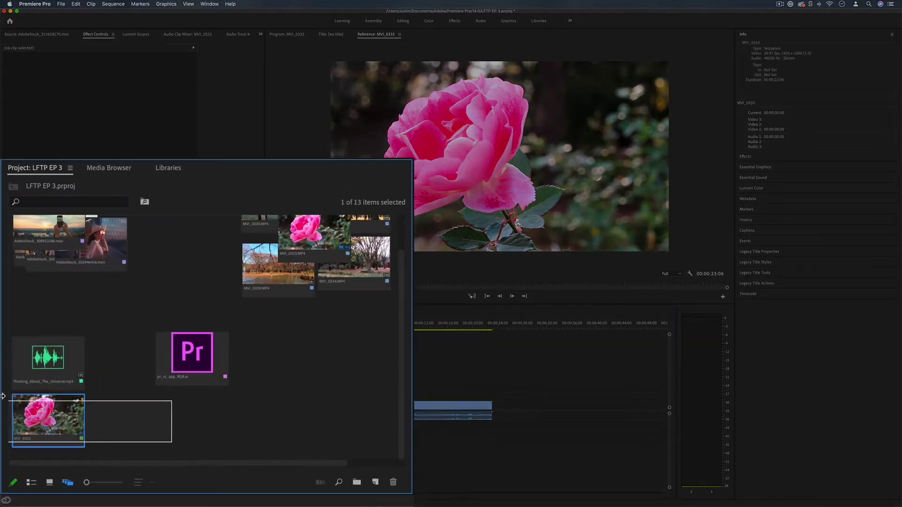
pyautogui.moveTo(58, 424)
pyautogui.mouseDown()
pyautogui.moveTo(249, 424)
pyautogui.moveTo(324, 392)
pyautogui.mouseUp()
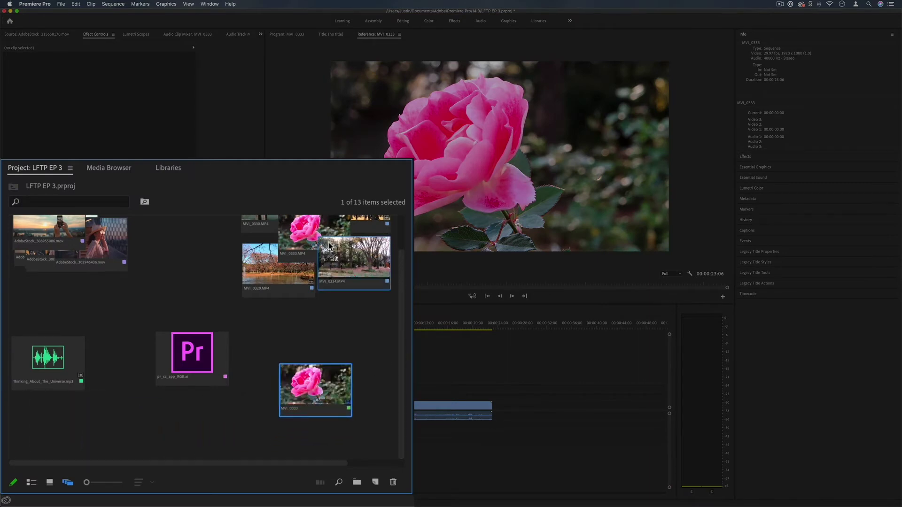
pyautogui.click(303, 258)
pyautogui.click(315, 386)
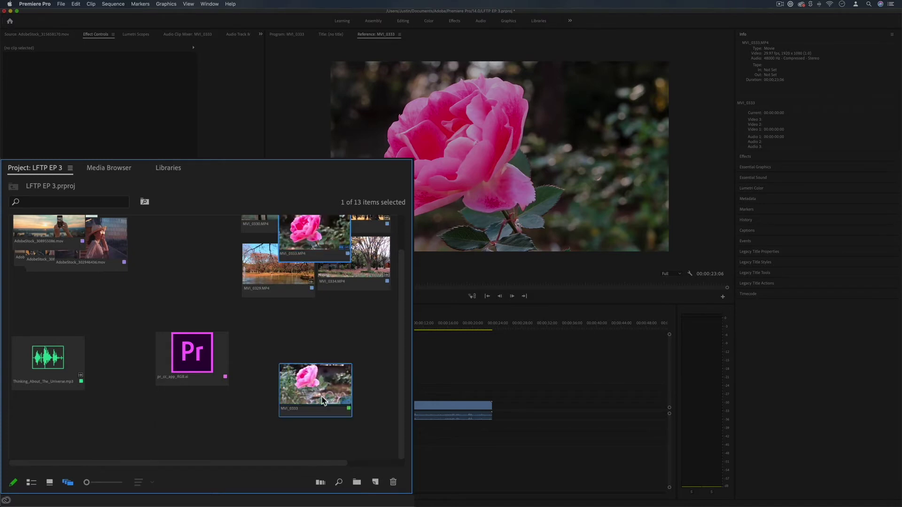
pyautogui.moveTo(206, 353); pyautogui.dragTo(499, 413)
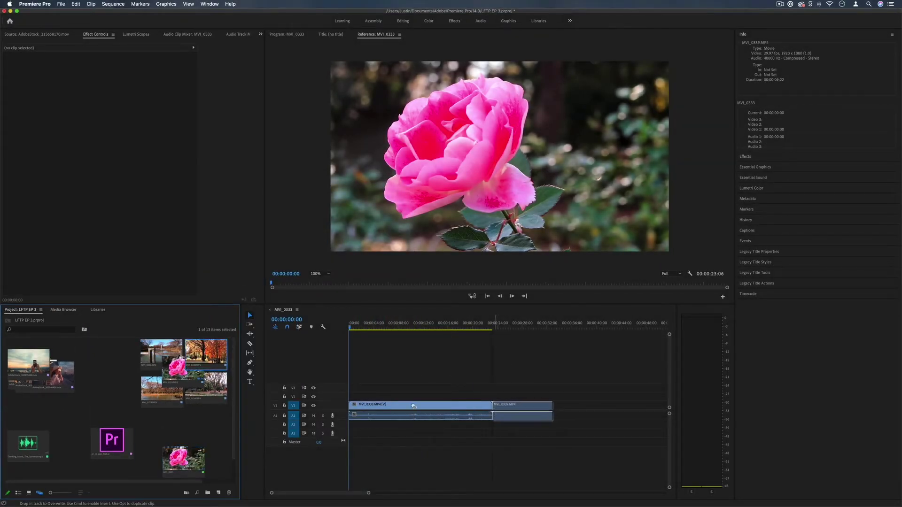
pyautogui.click(303, 411)
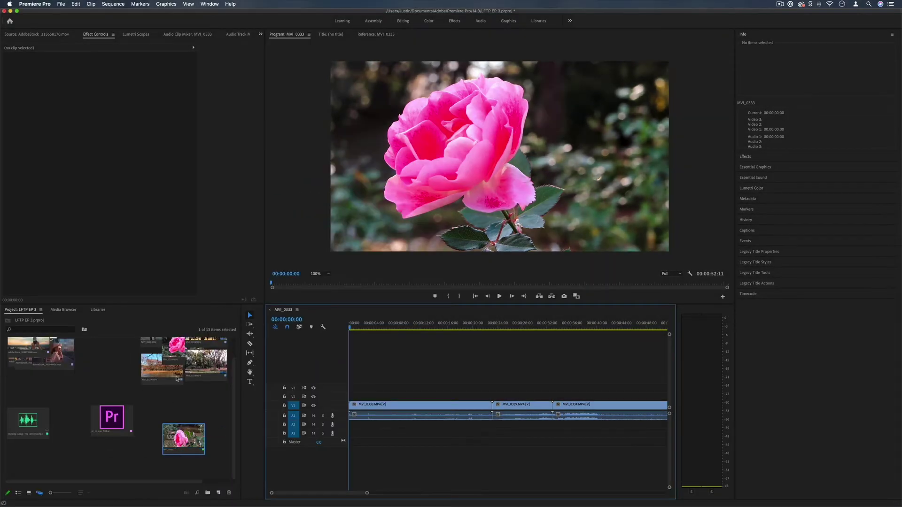
pyautogui.click(191, 355)
# - Preview and scrub the rose clip and the MVI_0334 trees clip in the Source Monitor
pyautogui.doubleClick(192, 353)
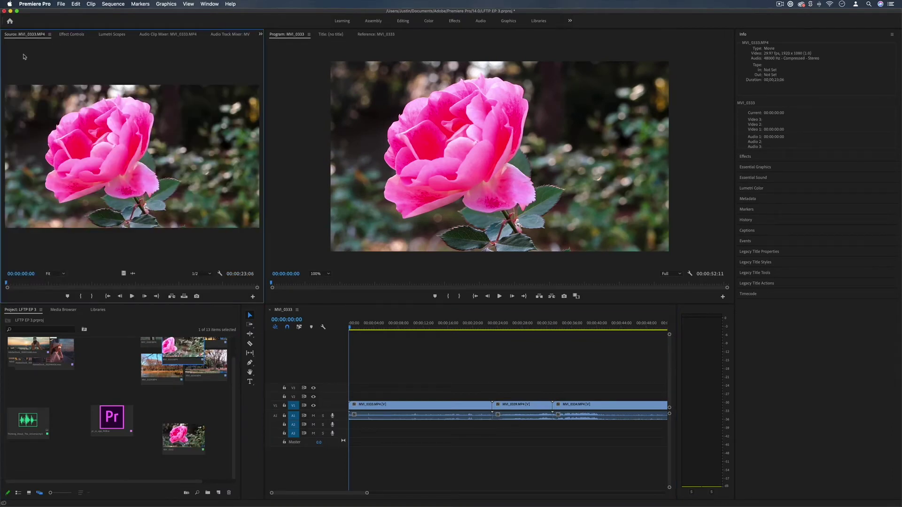
pyautogui.moveTo(9, 284); pyautogui.dragTo(141, 282)
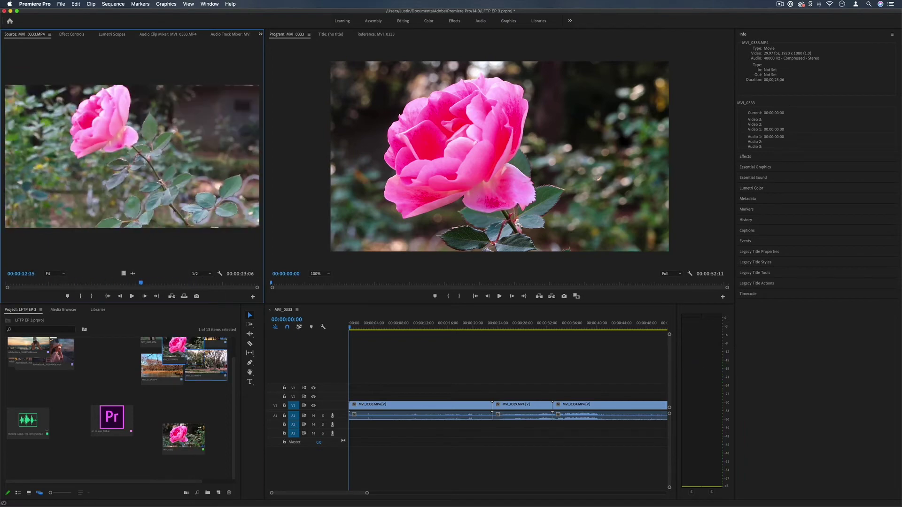
pyautogui.doubleClick(206, 365)
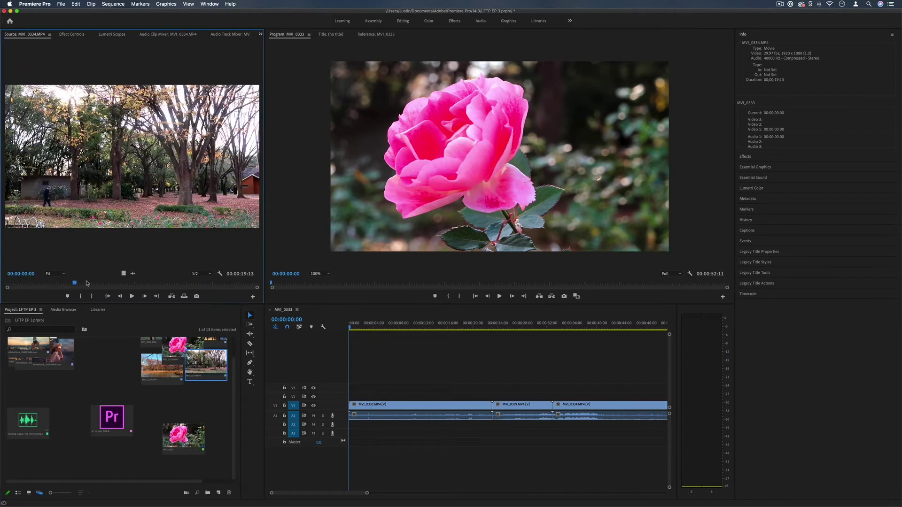
pyautogui.moveTo(87, 283)
pyautogui.mouseDown()
pyautogui.moveTo(169, 282)
pyautogui.moveTo(133, 282)
pyautogui.mouseUp()
# - Rename the rose sequence to 'Day 1'
pyautogui.rightClick(185, 436)
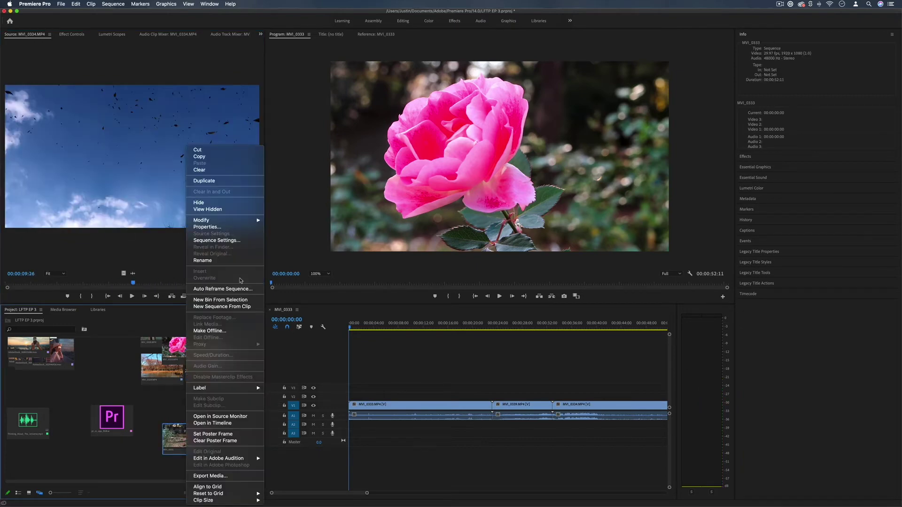
pyautogui.click(224, 260)
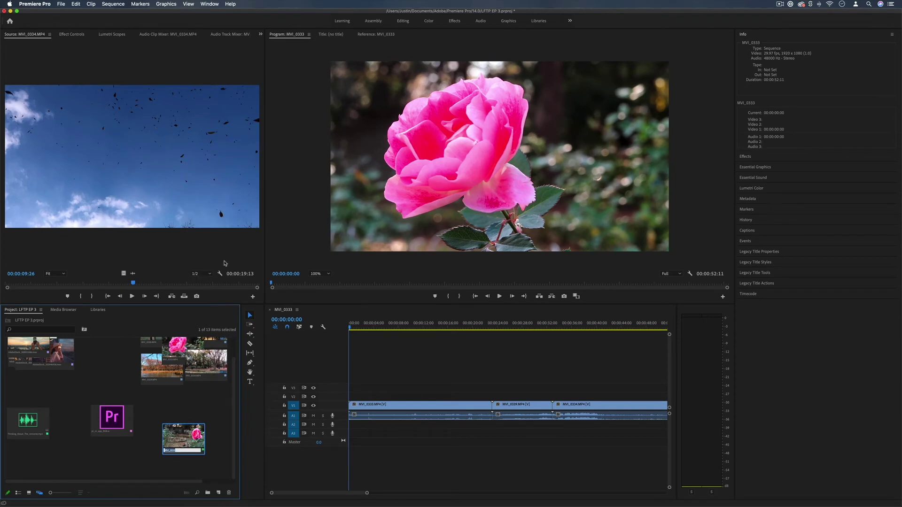
pyautogui.write('Day 1')
pyautogui.press('Return')
# - Add the Thinking_About_The_Universe music under the clips and the Pr logo above them
pyautogui.moveTo(113, 417); pyautogui.dragTo(99, 406)
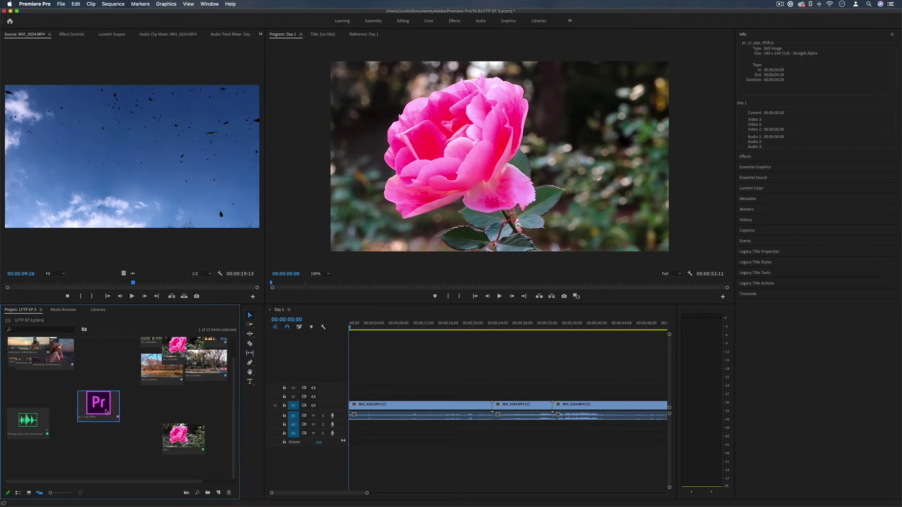
pyautogui.click(41, 423)
pyautogui.moveTo(31, 424)
pyautogui.mouseDown()
pyautogui.moveTo(364, 436)
pyautogui.moveTo(352, 437)
pyautogui.mouseUp()
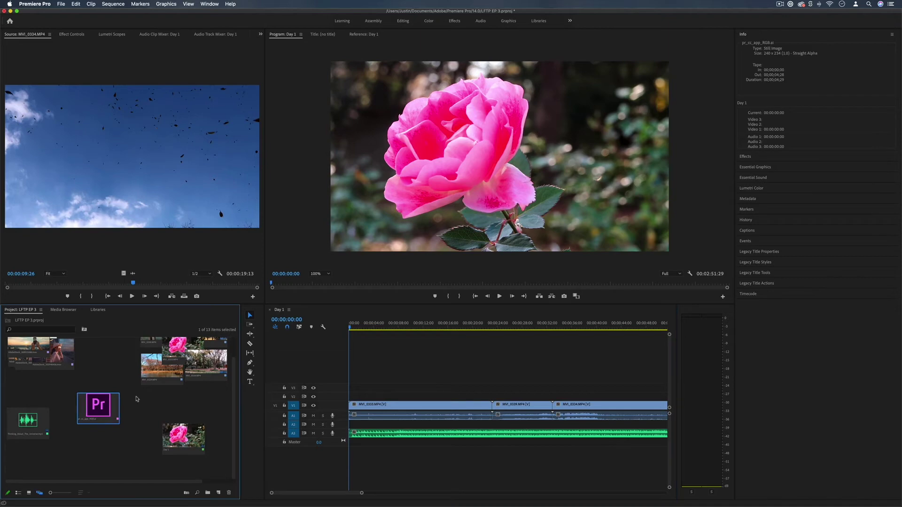
pyautogui.moveTo(97, 408); pyautogui.dragTo(364, 388)
# - Play and stop the sequence opening, then select the five AdobeStock clips in the bin
pyautogui.press('space')
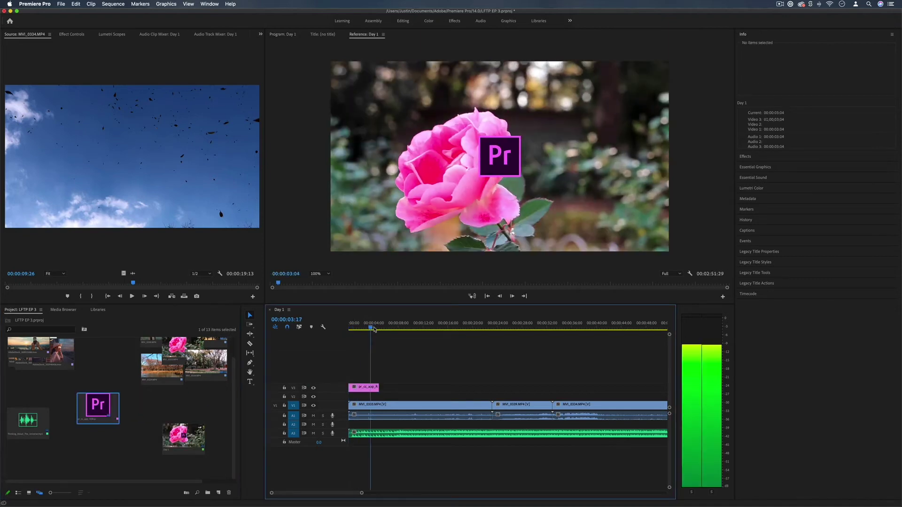
pyautogui.press('space')
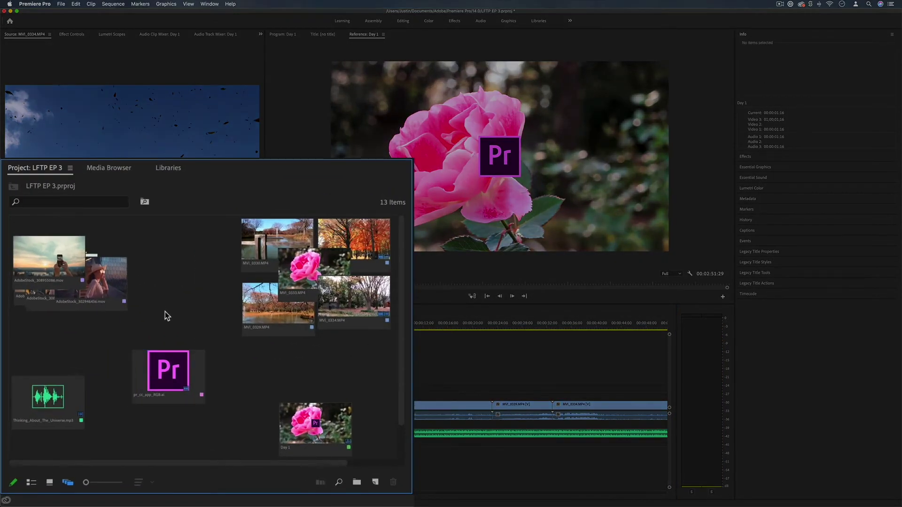
pyautogui.moveTo(165, 311)
pyautogui.mouseDown()
pyautogui.moveTo(43, 268)
pyautogui.moveTo(47, 251)
pyautogui.mouseUp()
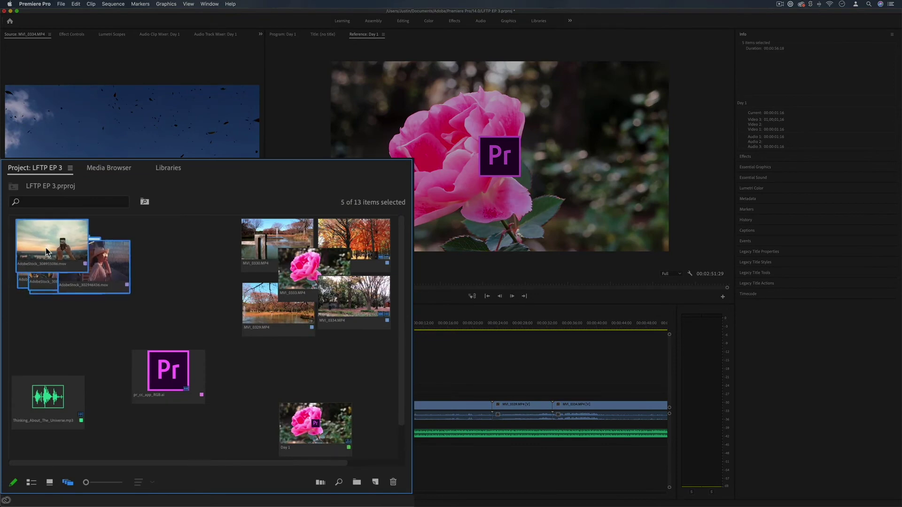
pyautogui.click(31, 483)
pyautogui.click(51, 485)
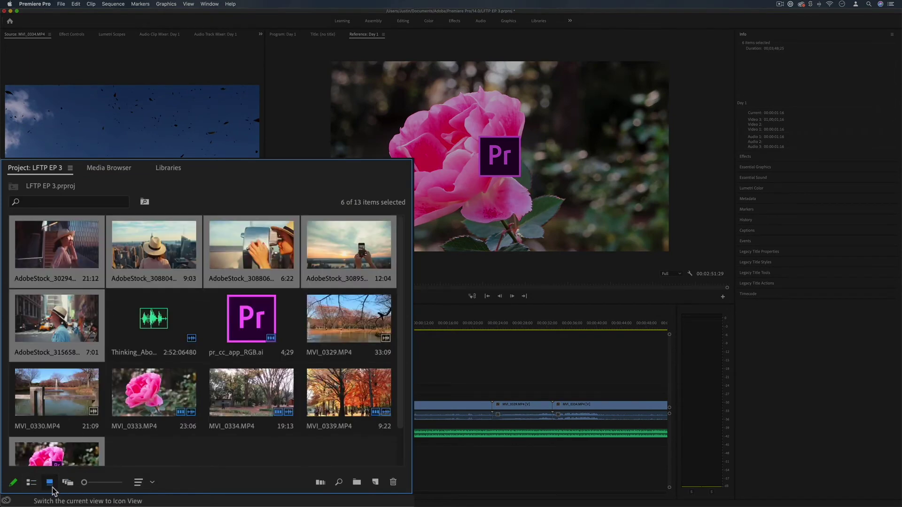
pyautogui.click(31, 483)
pyautogui.click(64, 222)
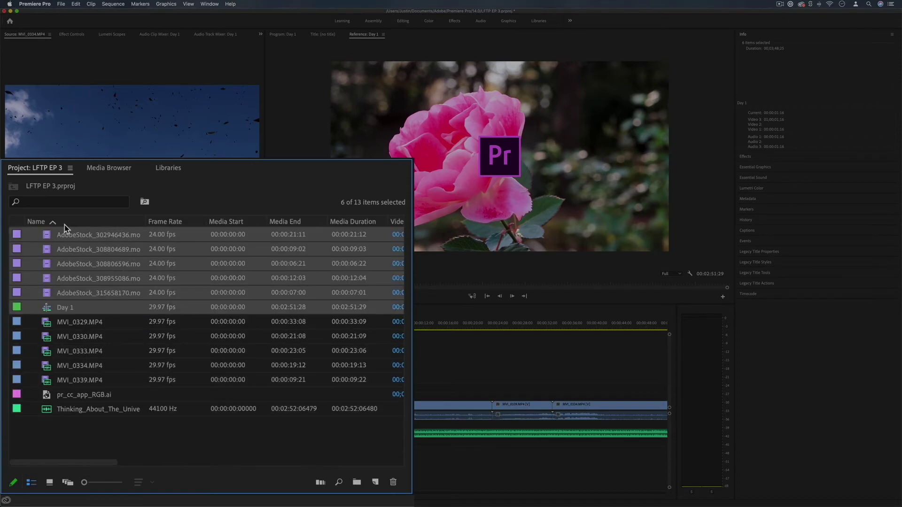
pyautogui.click(172, 222)
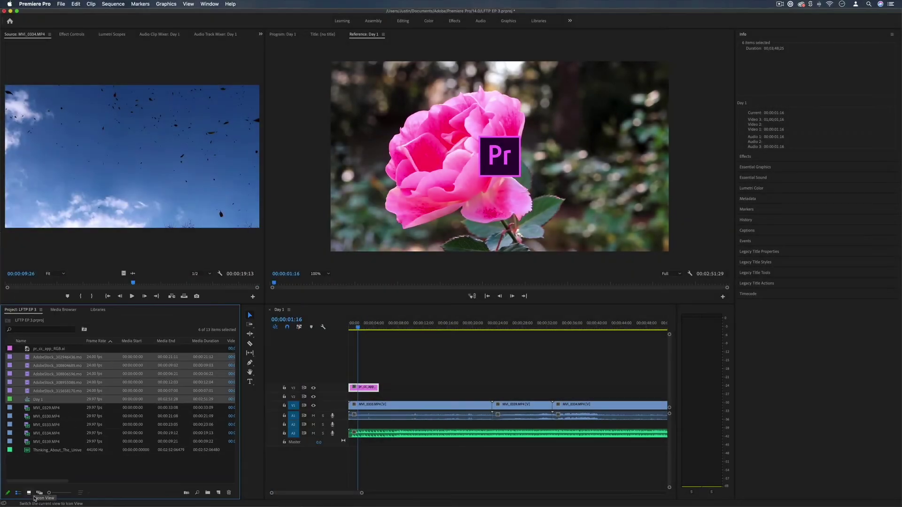
pyautogui.click(39, 494)
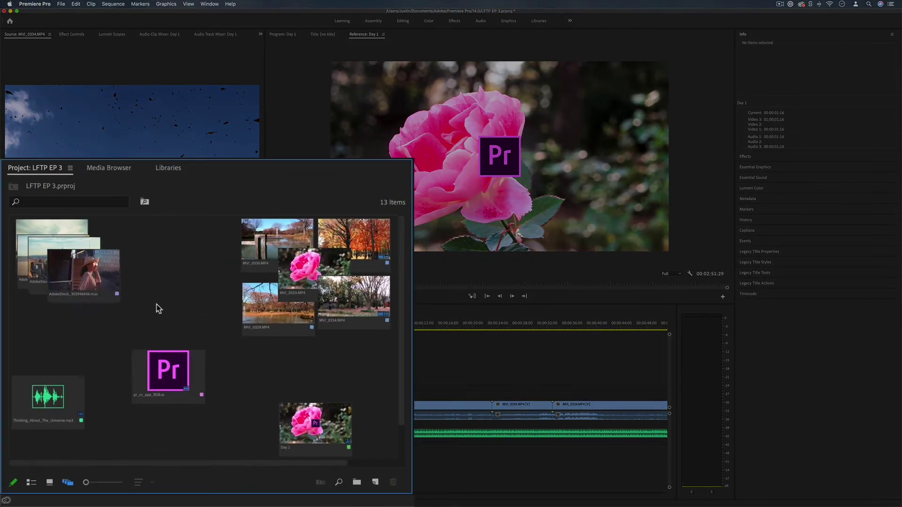
pyautogui.moveTo(109, 397); pyautogui.dragTo(9, 338)
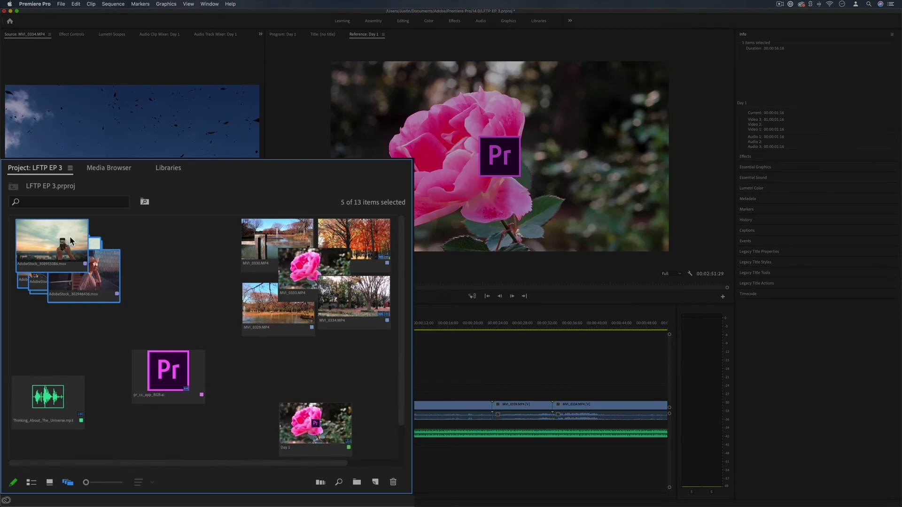
# - Make a new bin from the five AdobeStock clips, move it top left, and name it NYC
pyautogui.rightClick(70, 241)
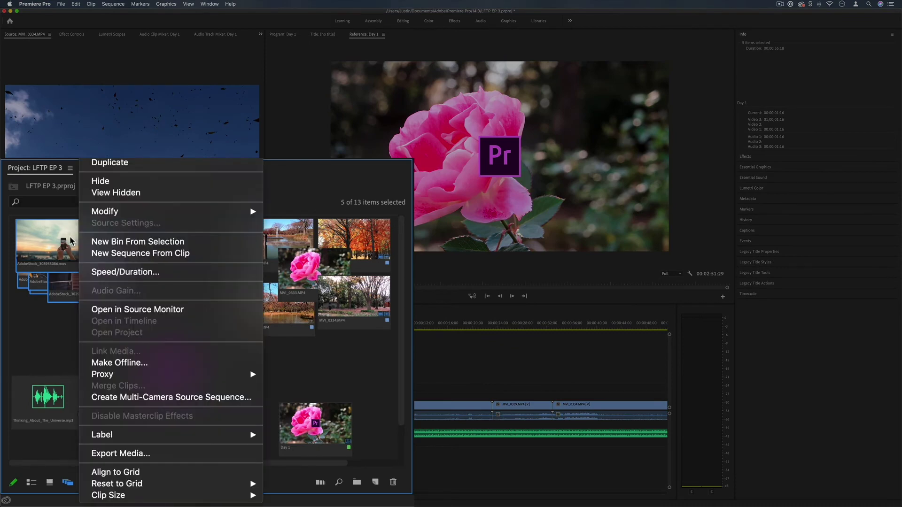
pyautogui.click(131, 241)
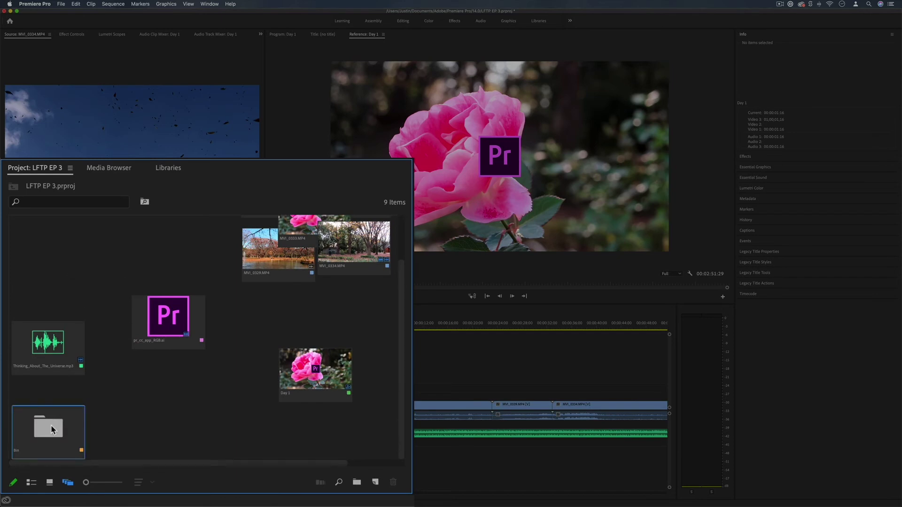
pyautogui.moveTo(55, 428); pyautogui.dragTo(66, 249)
pyautogui.scroll(2, 70, 273)
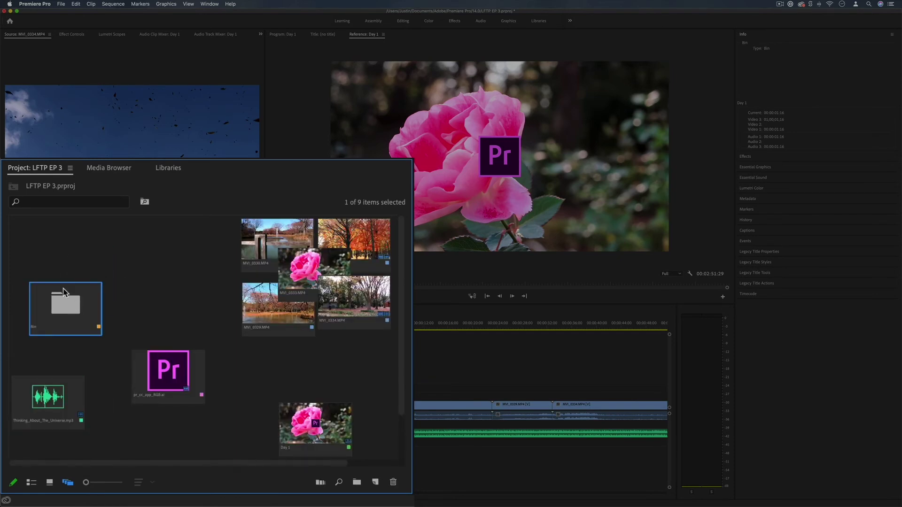
pyautogui.moveTo(64, 290); pyautogui.dragTo(64, 242)
pyautogui.rightClick(63, 258)
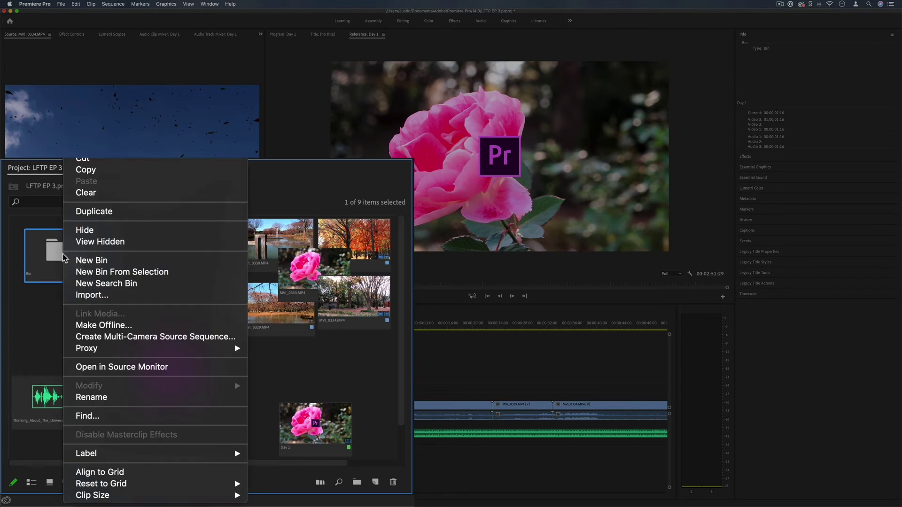
pyautogui.click(100, 398)
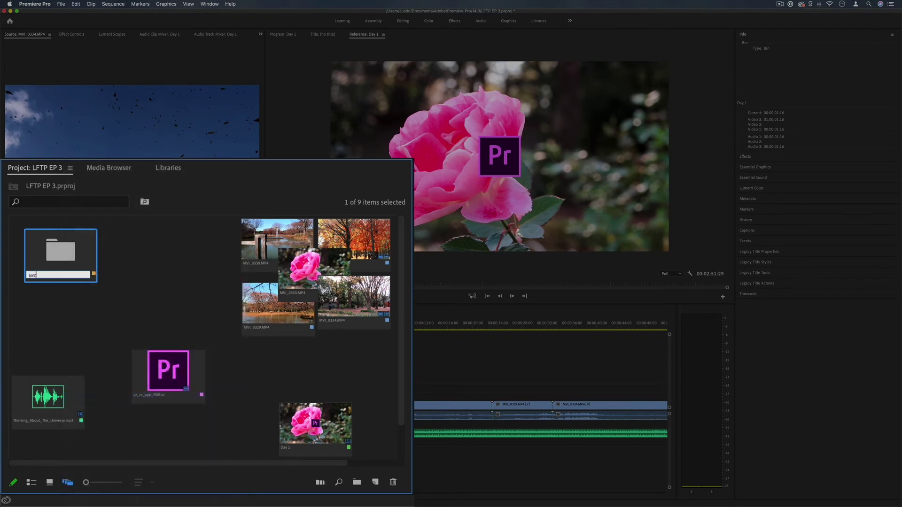
pyautogui.press('Return')
# - Make a new bin from the five MVI clips, place it beneath NYC, and name it tokyo
pyautogui.moveTo(189, 331); pyautogui.dragTo(402, 227)
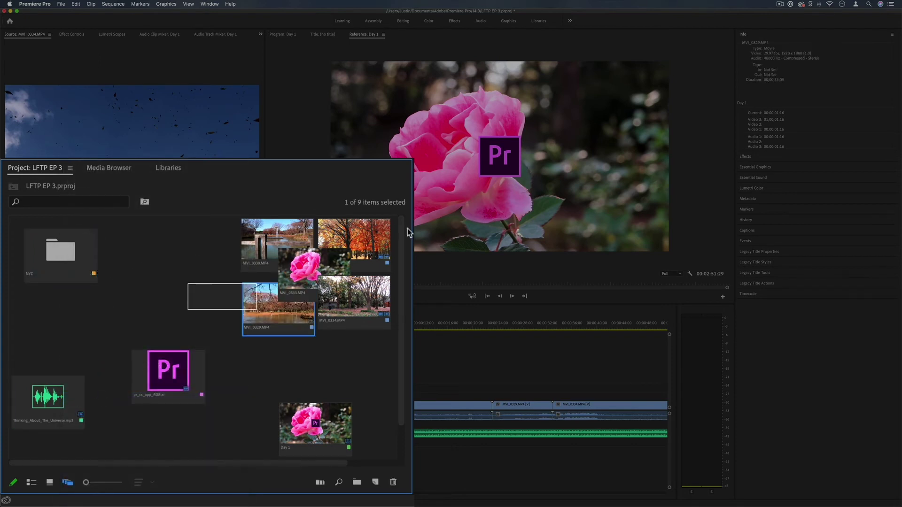
pyautogui.rightClick(359, 234)
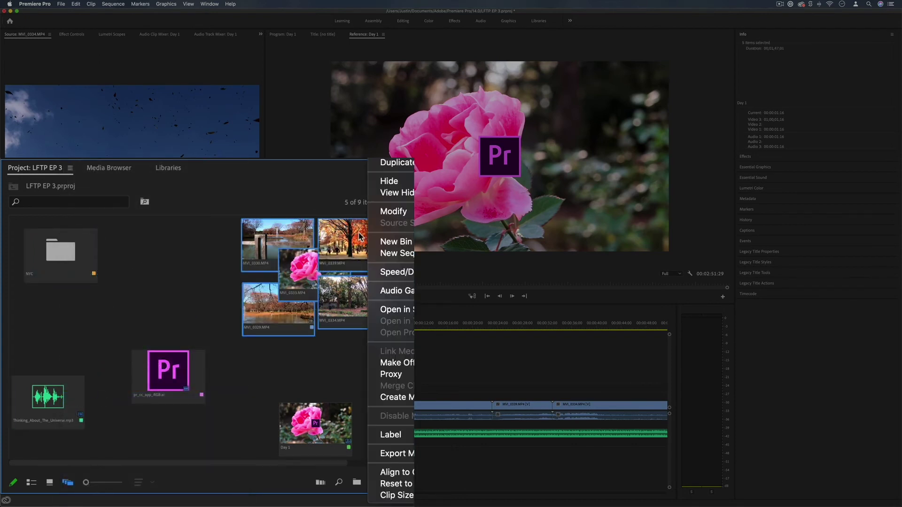
pyautogui.click(391, 242)
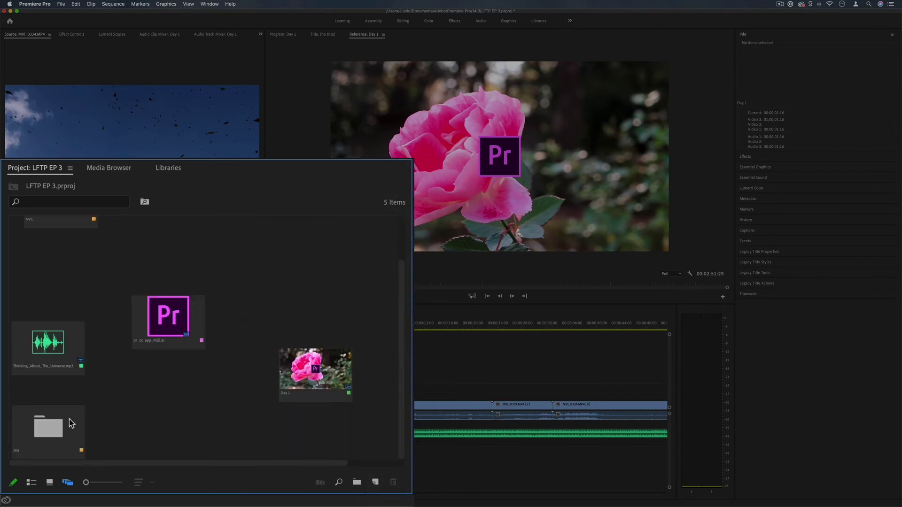
pyautogui.moveTo(38, 430); pyautogui.dragTo(48, 266)
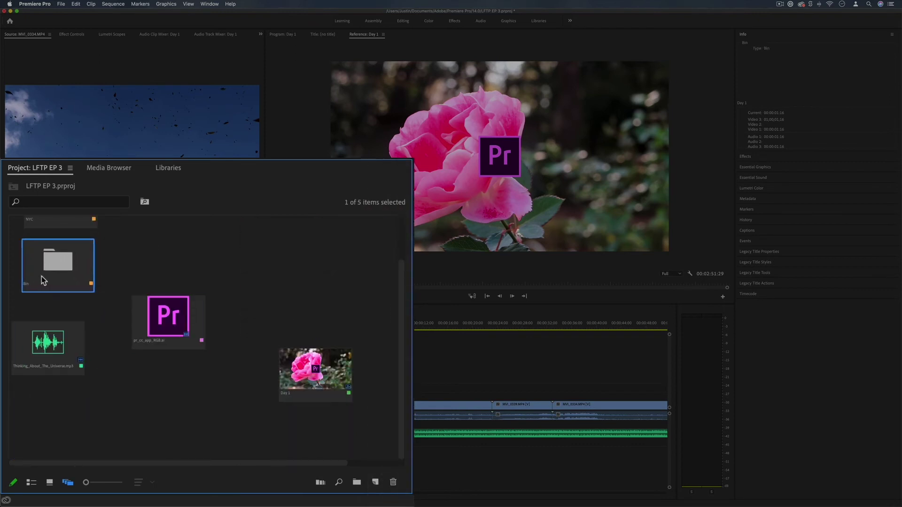
pyautogui.rightClick(41, 280)
pyautogui.press('`')
pyautogui.click(225, 386)
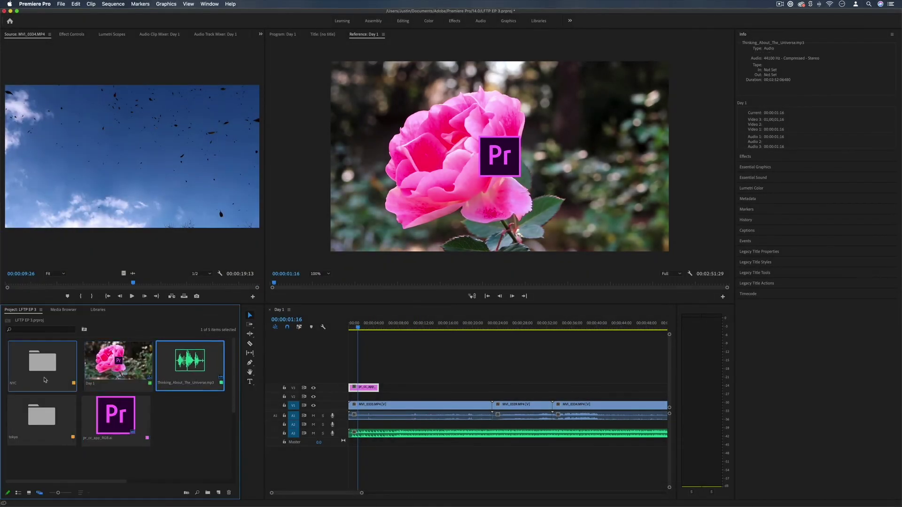
# - Open the NYC bin in its own panel, return to the Project list, and zoom out Day 1
pyautogui.doubleClick(42, 363)
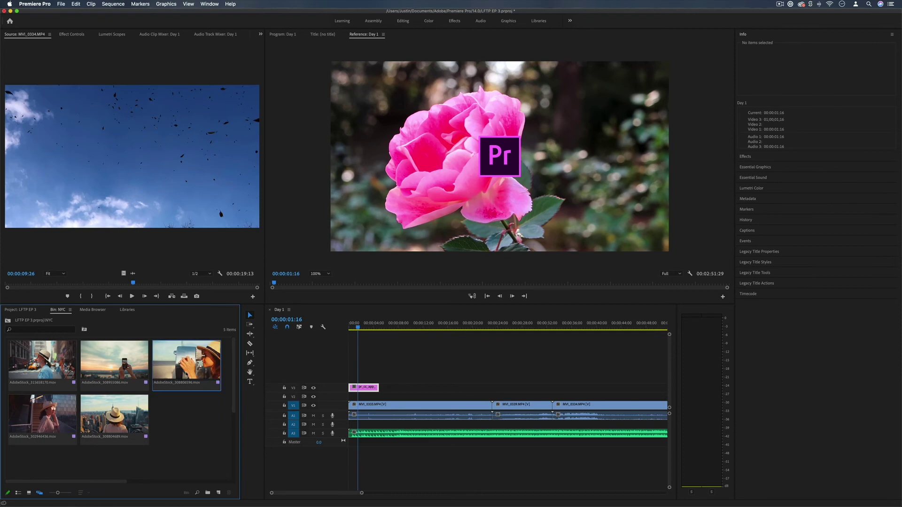
pyautogui.click(20, 310)
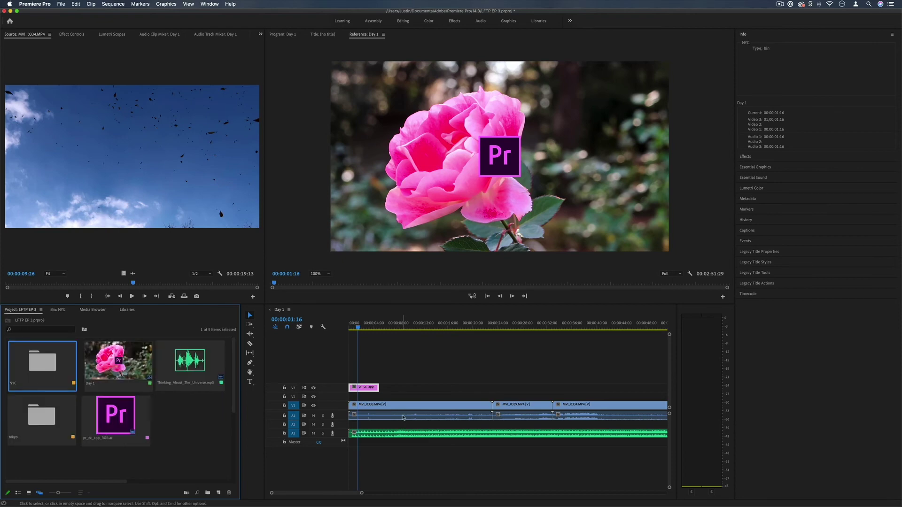
pyautogui.click(370, 493)
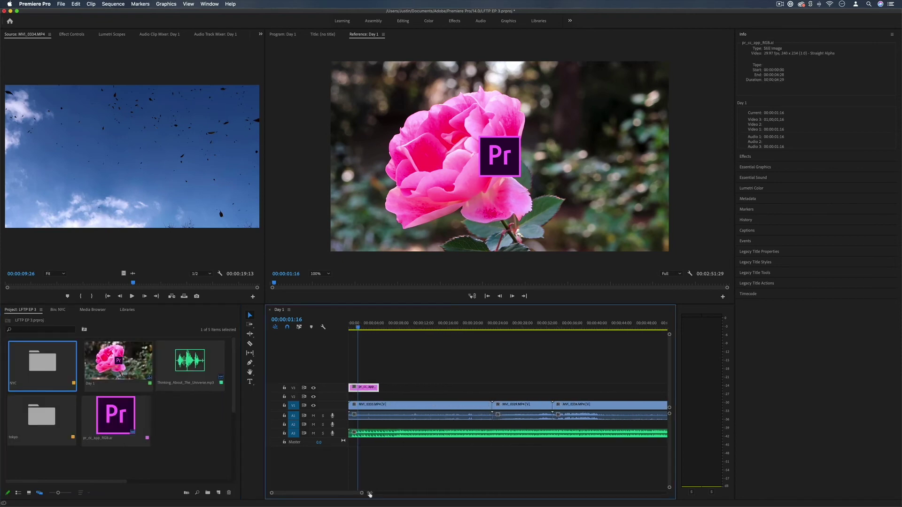
pyautogui.moveTo(369, 493); pyautogui.dragTo(507, 493)
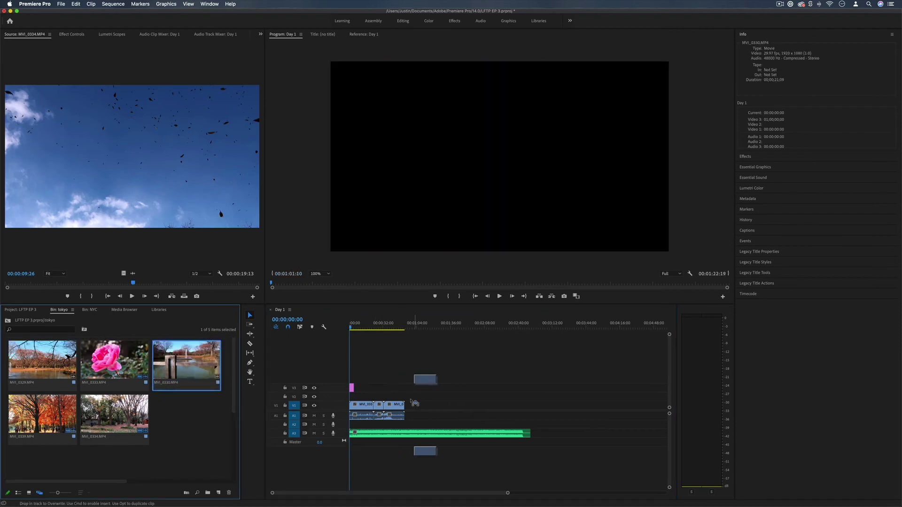
# - Append MVI_0330.MP4 to V1 after the existing clips and move the playhead to 00:00:41:20
pyautogui.moveTo(181, 365); pyautogui.dragTo(414, 410)
pyautogui.moveTo(358, 323); pyautogui.dragTo(392, 323)
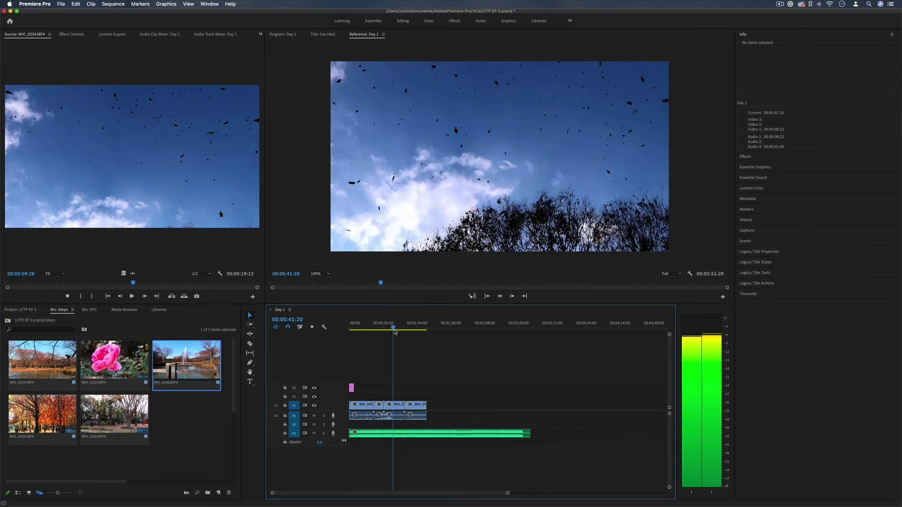